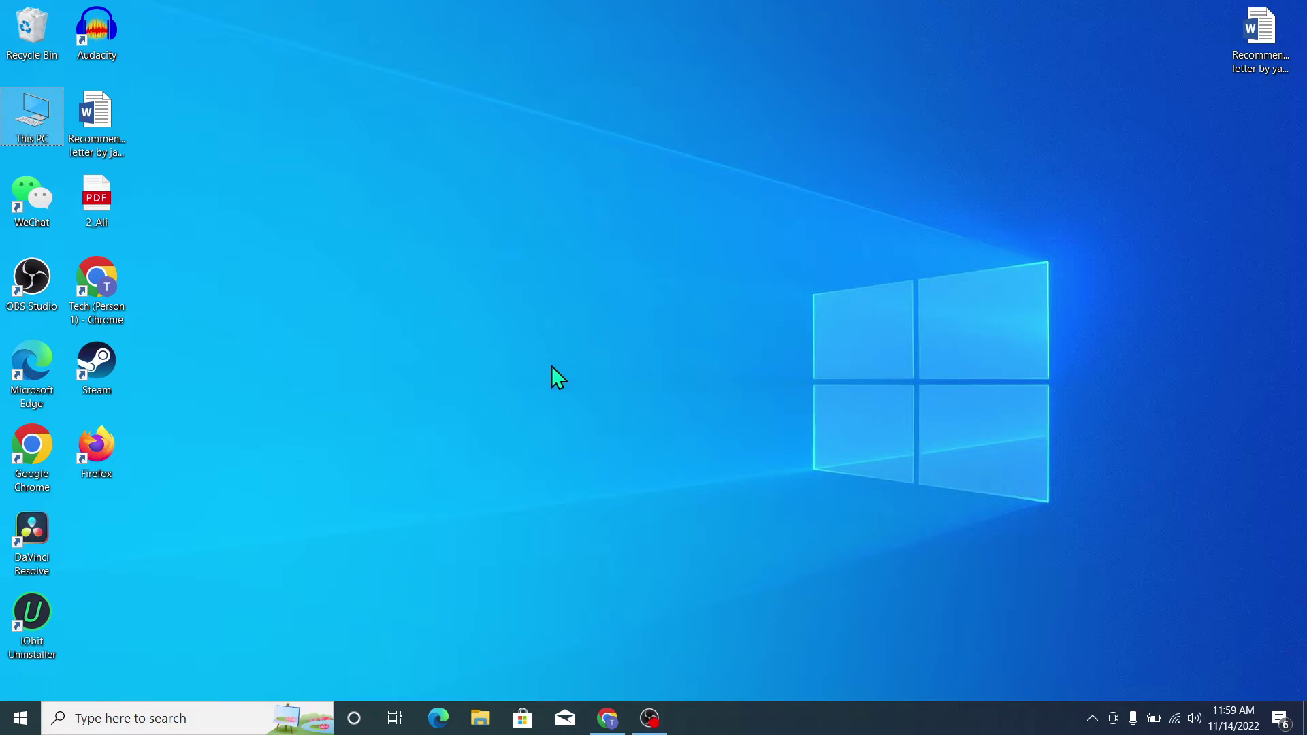
Step: Search for 'change user' and open Change User Account Control settings
{"action": "left_click", "coordinate": [120, 719]}
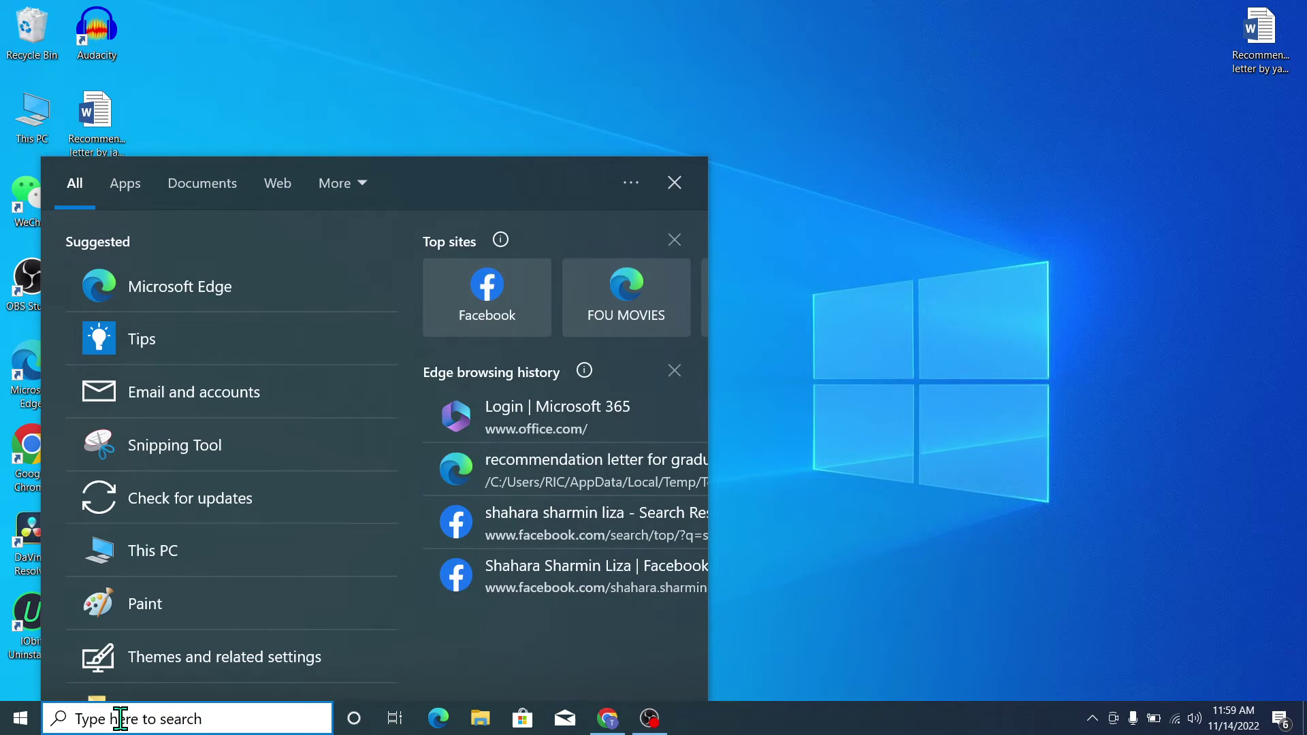
{"action": "type", "text": "user"}
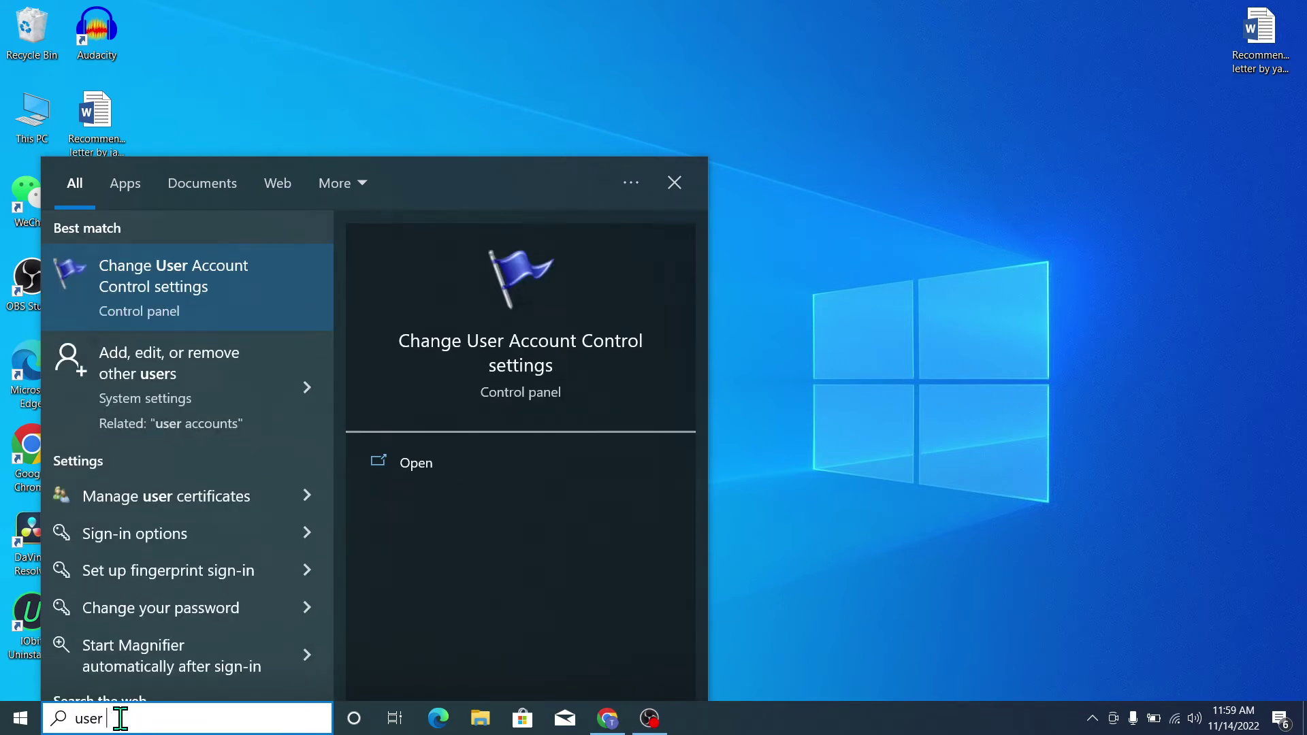
{"action": "key", "text": "BackSpace"}
{"action": "key", "text": "BackSpace"}
{"action": "key", "text": "BackSpace"}
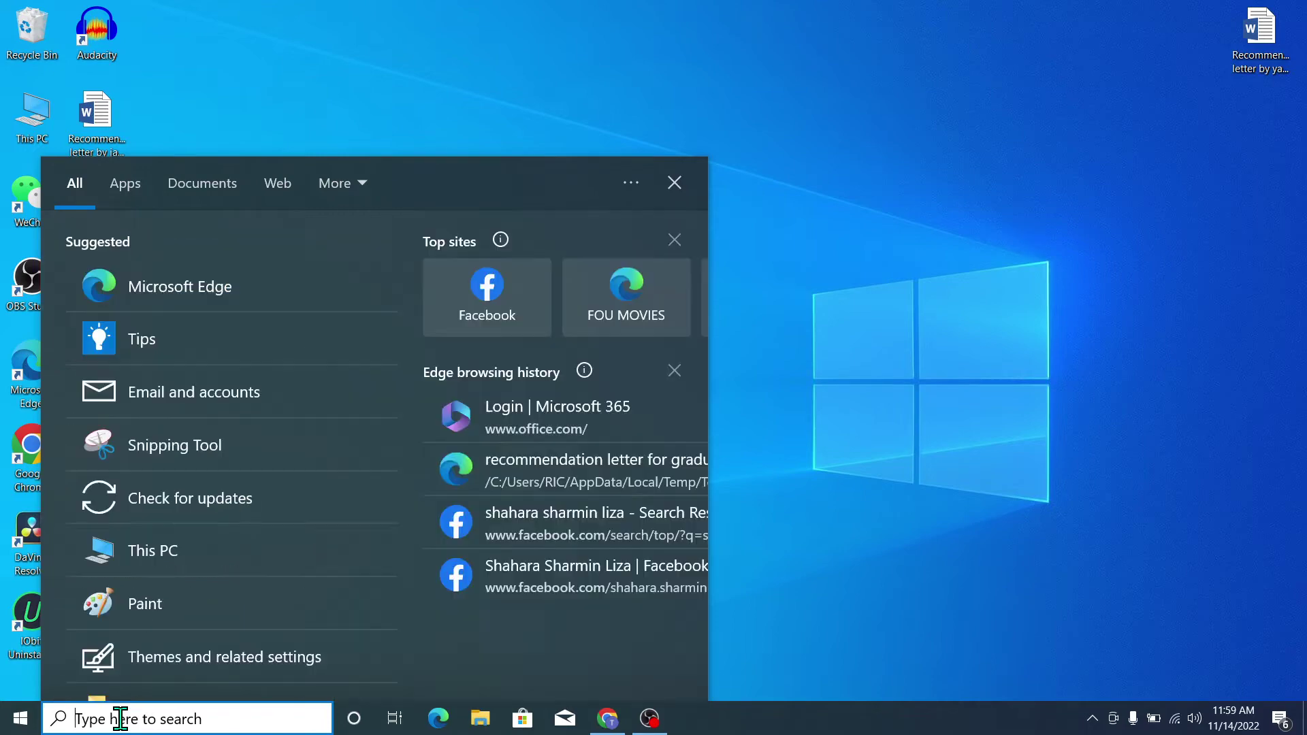
{"action": "type", "text": "chab"}
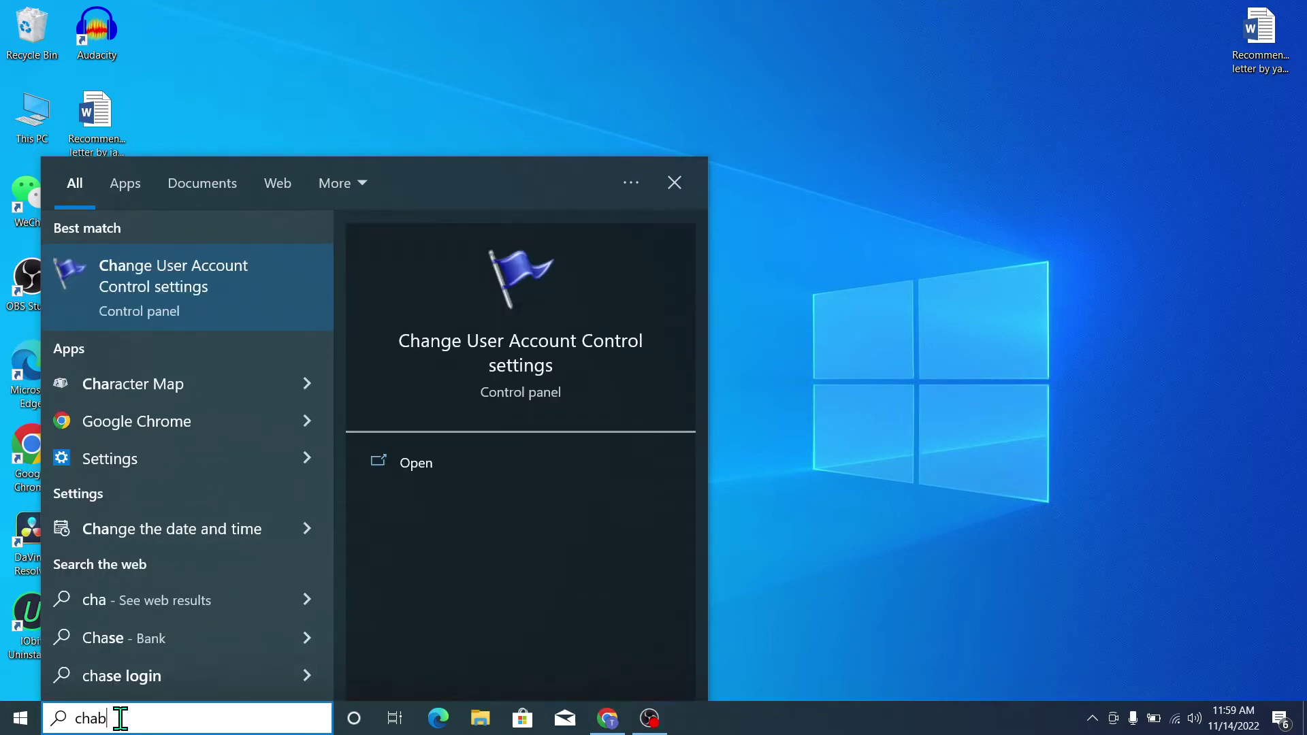
{"action": "key", "text": "BackSpace"}
{"action": "type", "text": "nge user"}
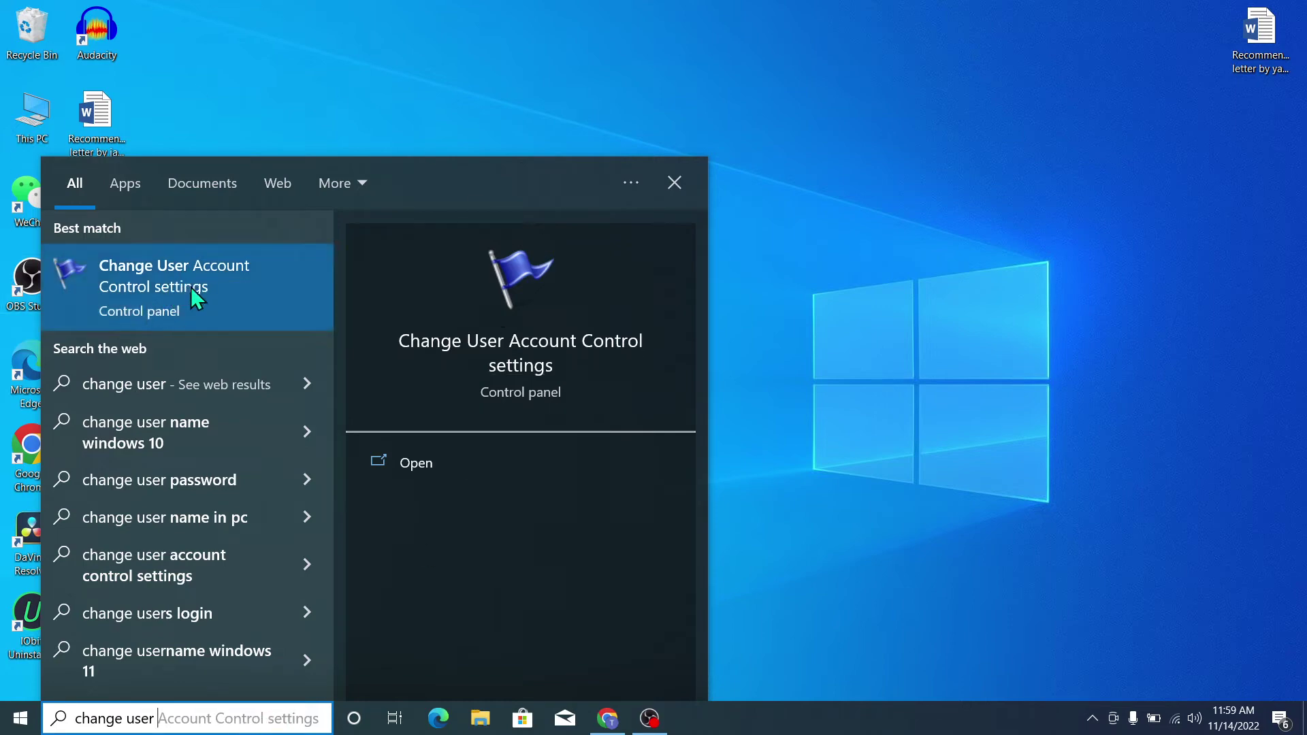
{"action": "left_click", "coordinate": [208, 293]}
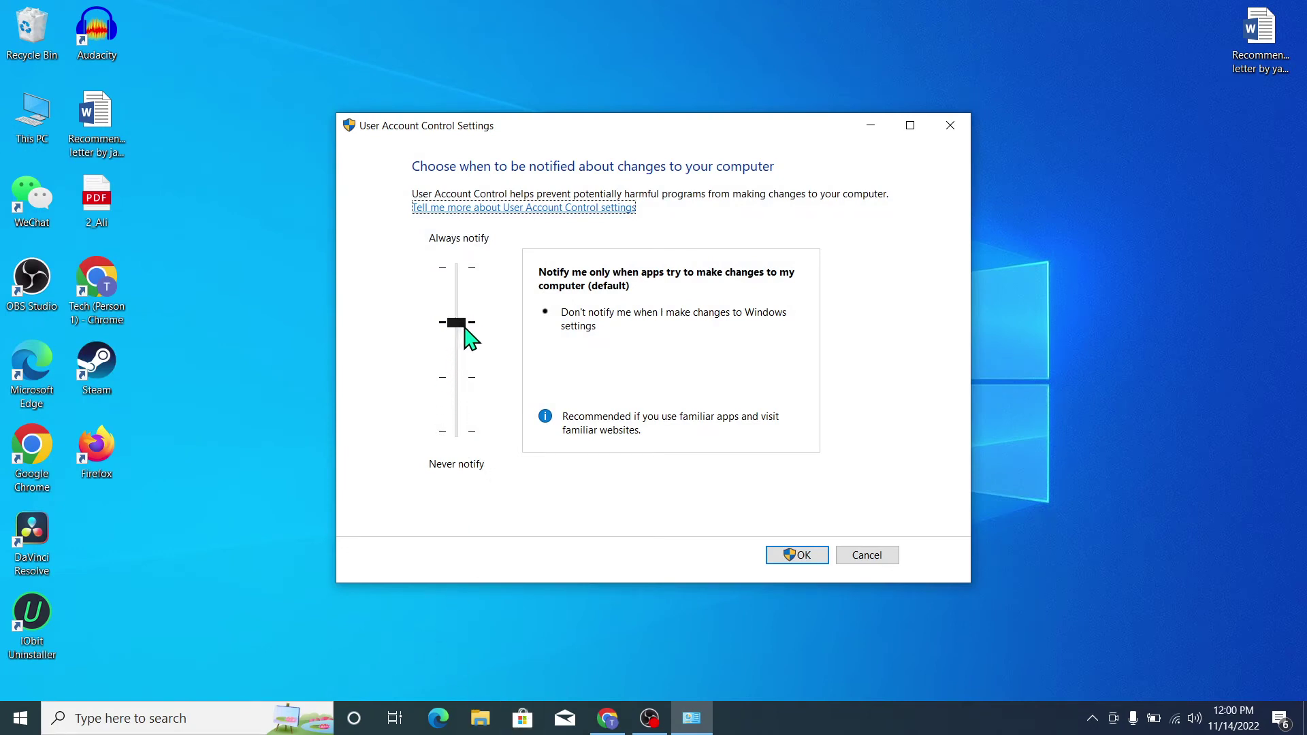
Step: Set the UAC slider one notch lower to 'do not dim my desktop' and close the window
{"action": "left_click", "coordinate": [456, 380]}
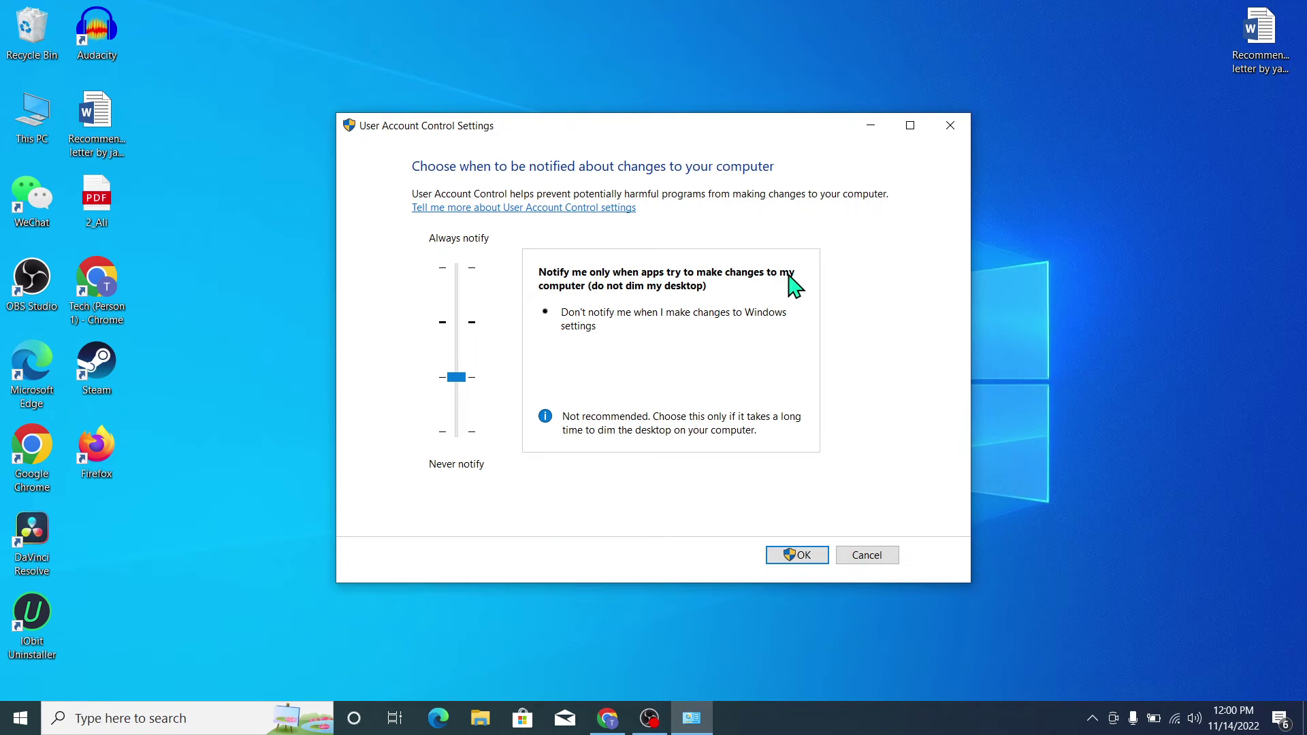
{"action": "left_click", "coordinate": [457, 323]}
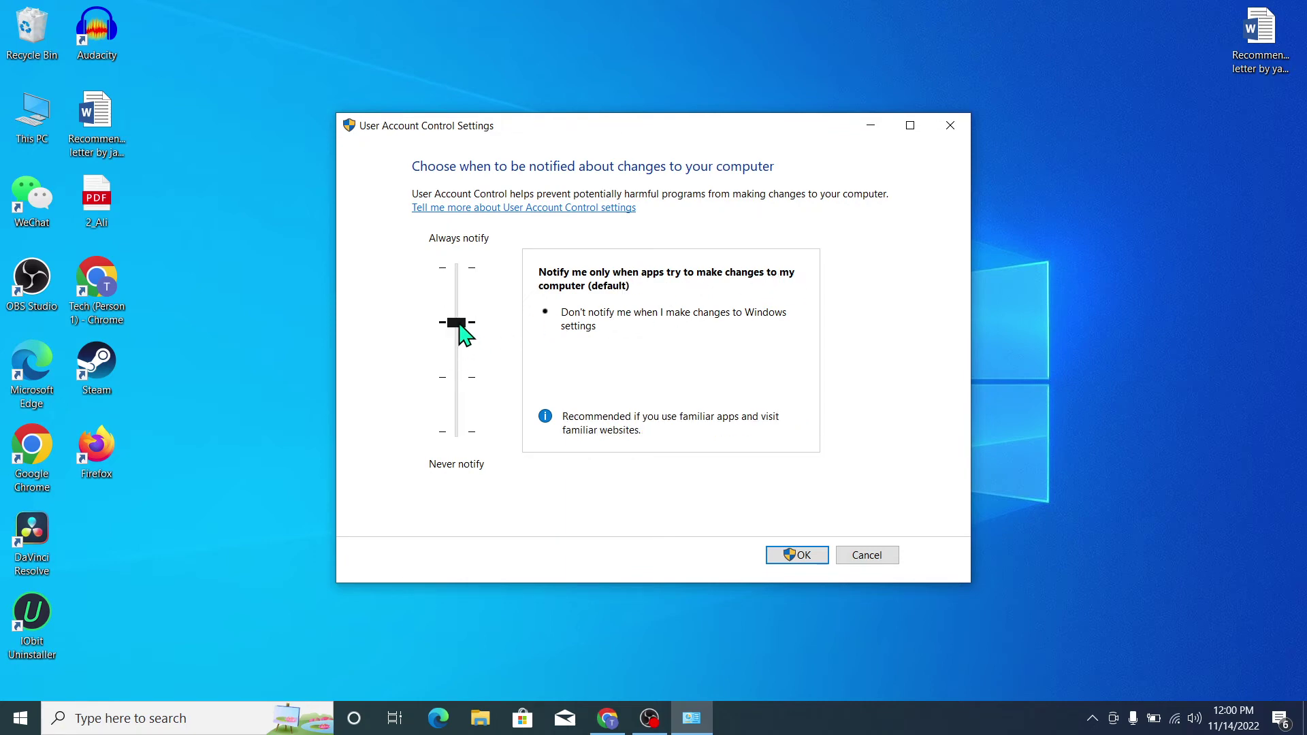
{"action": "left_click", "coordinate": [457, 378]}
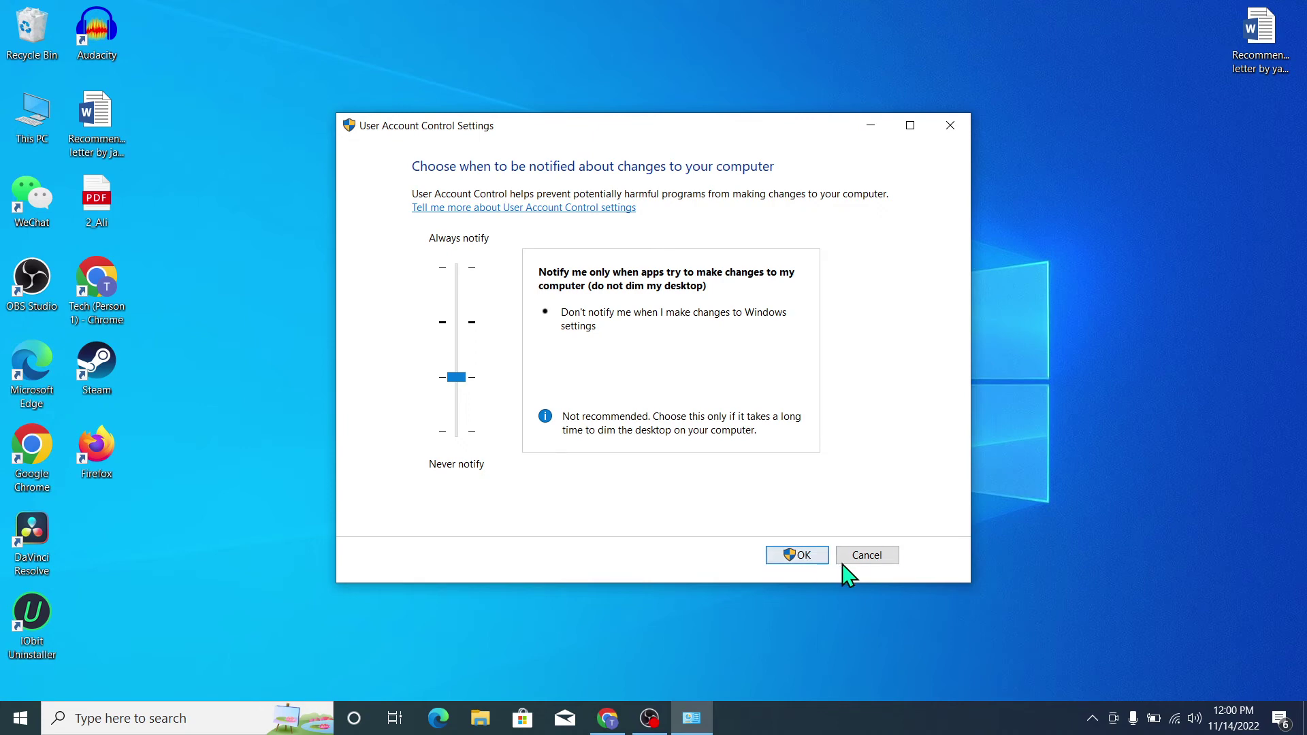
{"action": "left_click", "coordinate": [867, 555]}
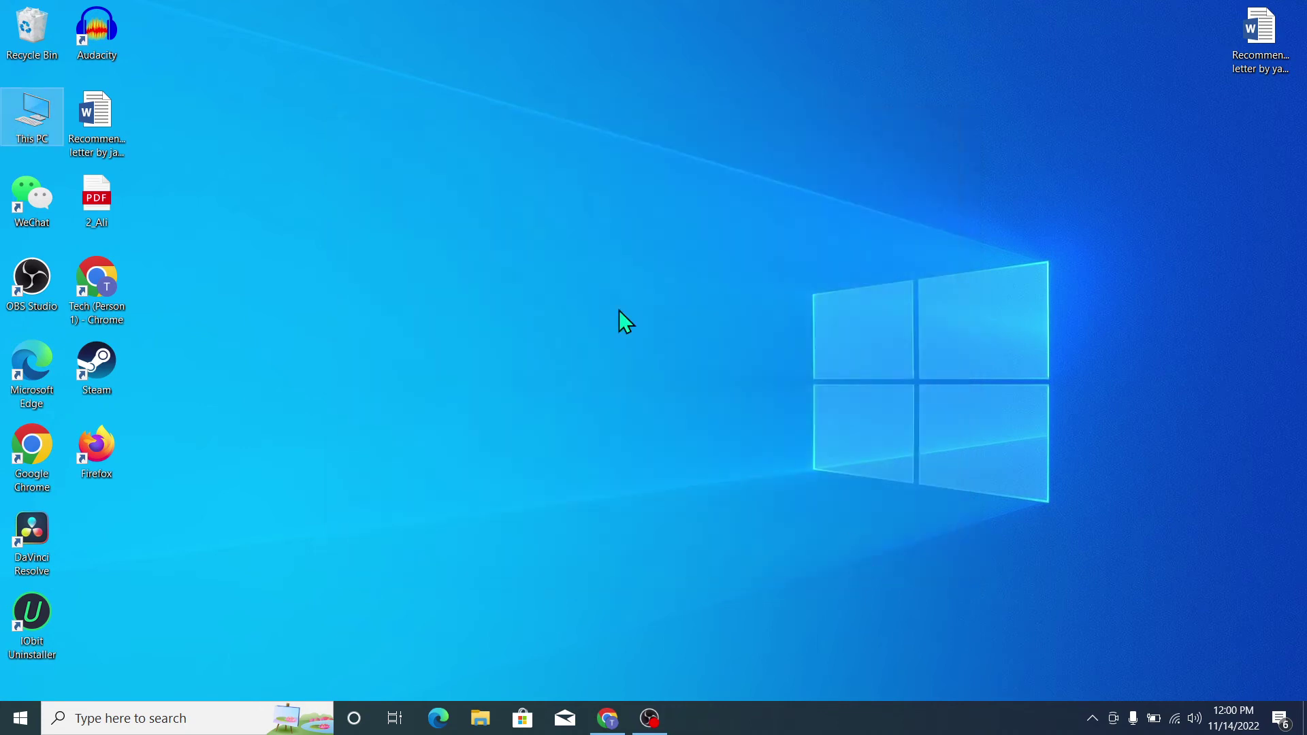
Step: Refresh the desktop from its right-click menu
{"action": "right_click", "coordinate": [446, 224]}
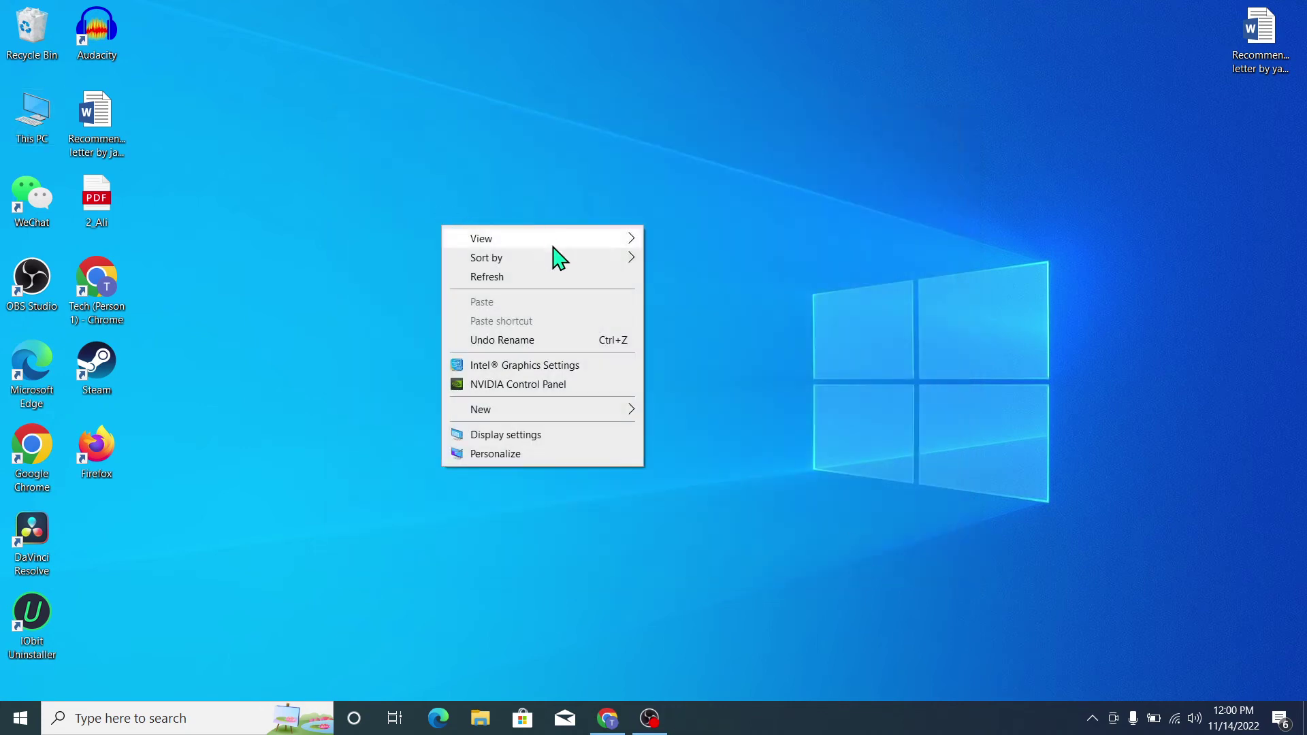
{"action": "left_click", "coordinate": [524, 278]}
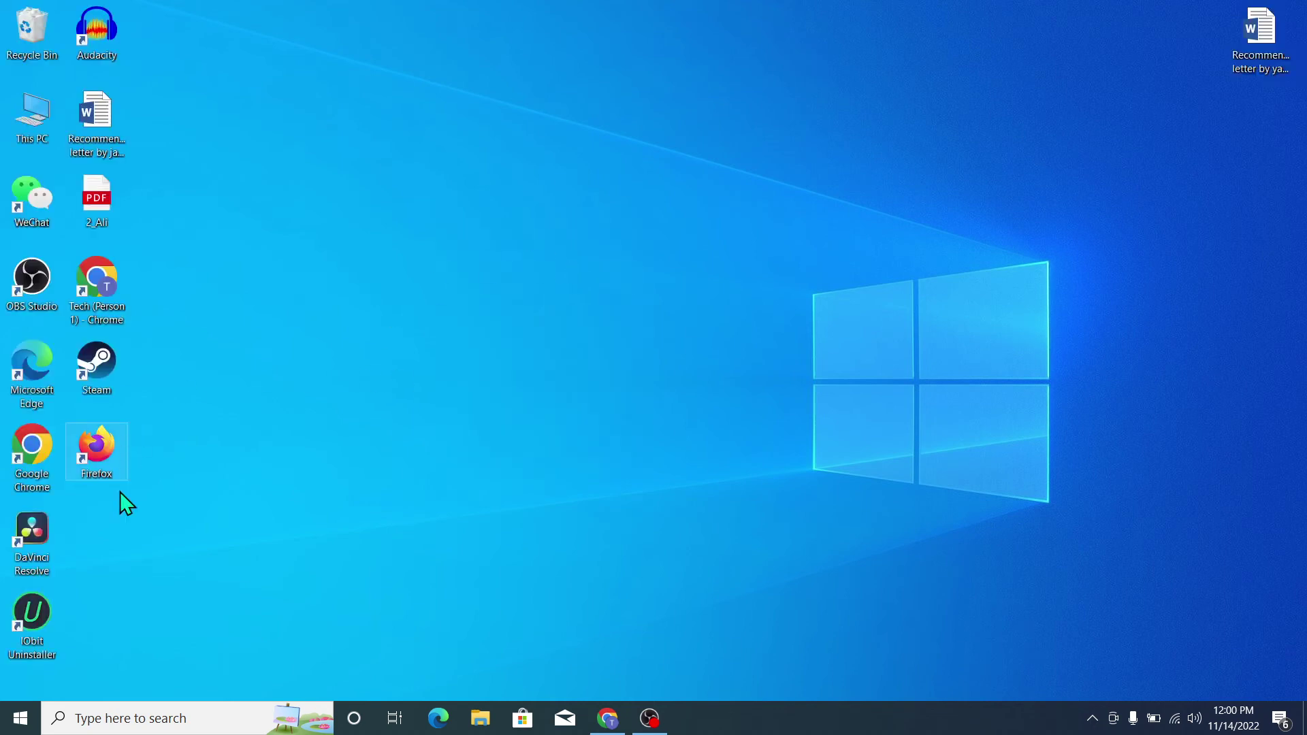
Step: Restart the PC using the Start menu's Power options
{"action": "left_click", "coordinate": [21, 718]}
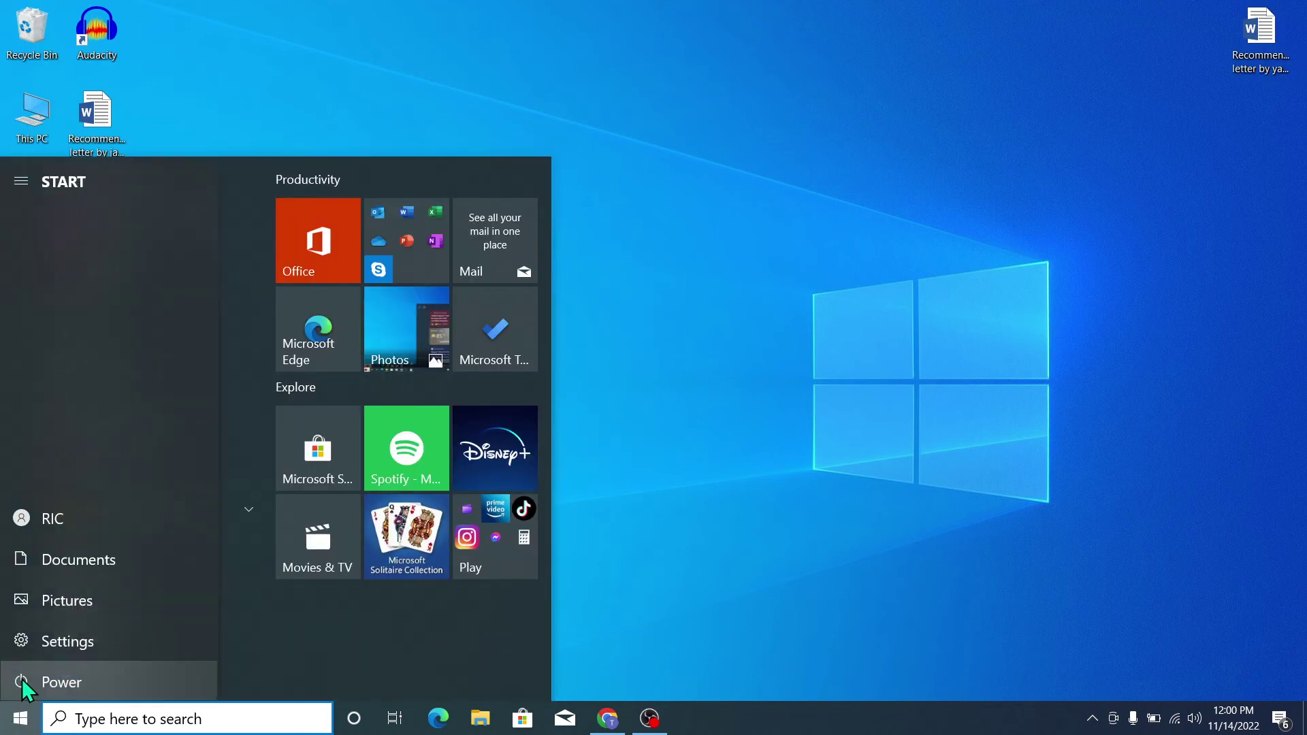
{"action": "left_click", "coordinate": [22, 679]}
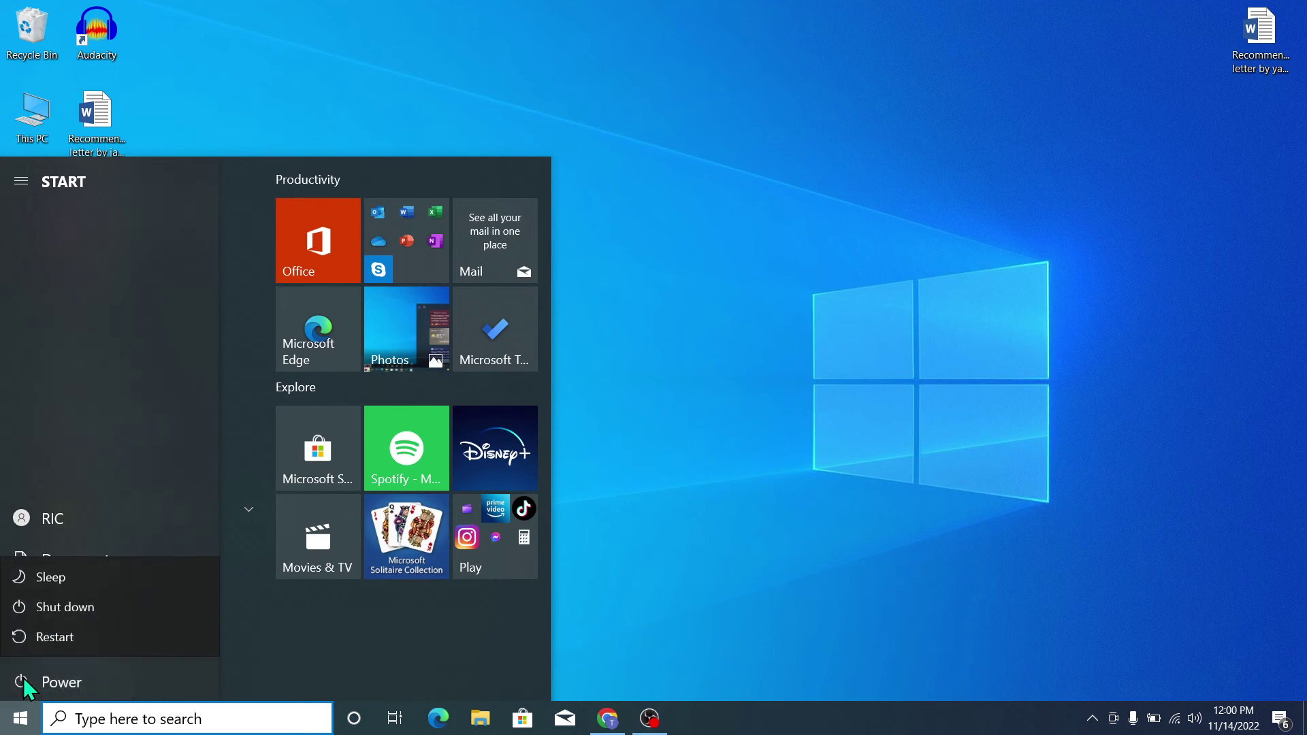
{"action": "left_click", "coordinate": [90, 636]}
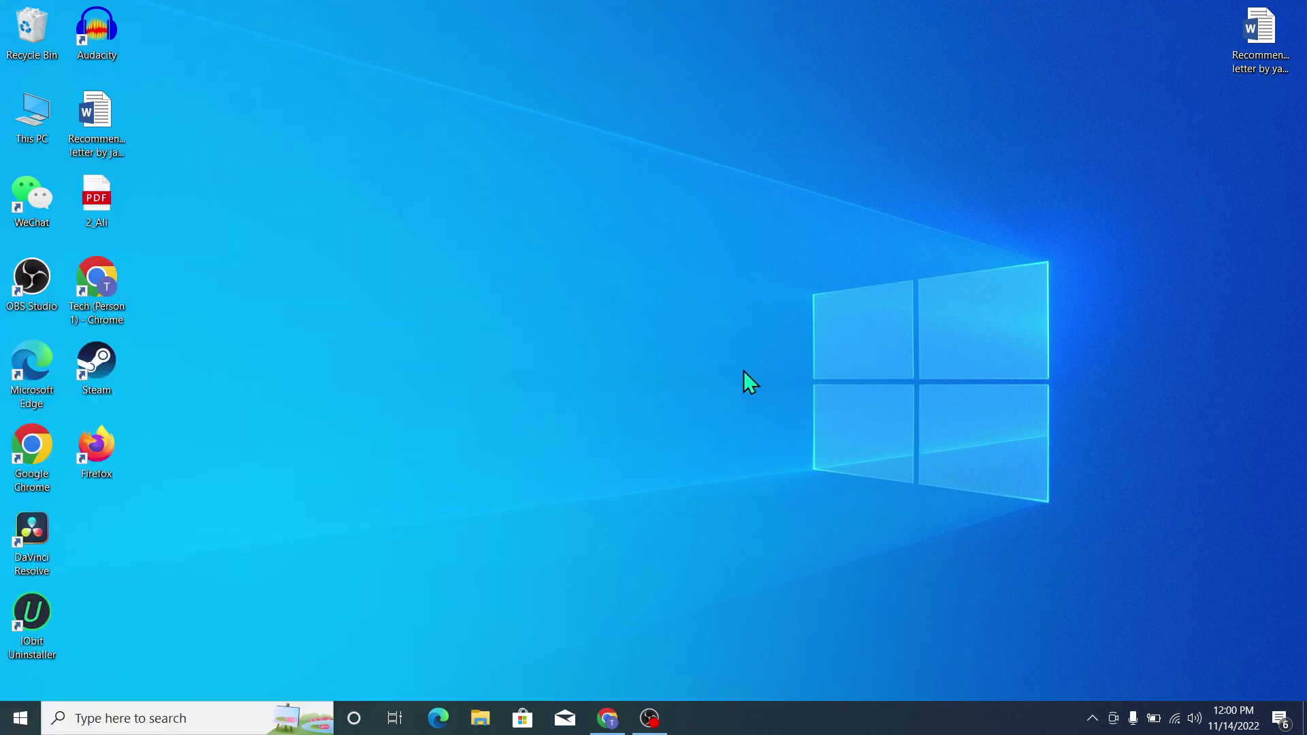